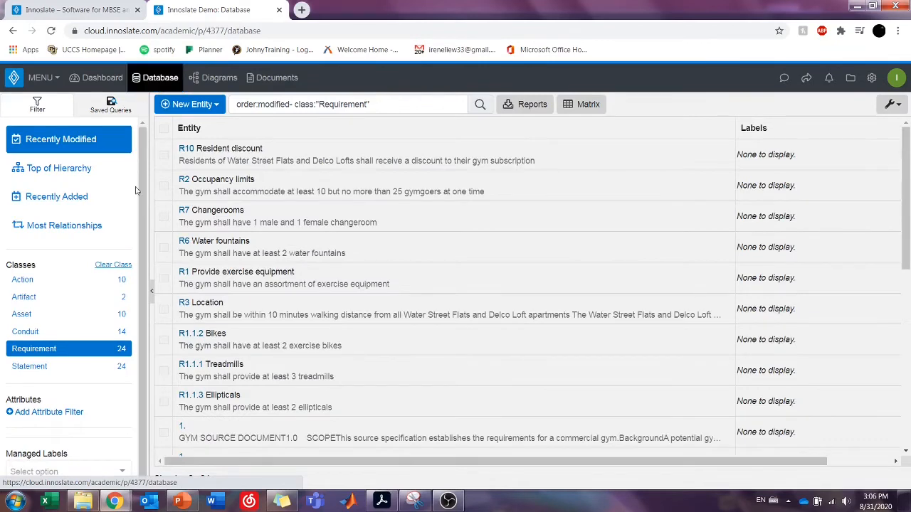
# Filter the database to the Requirement class and open its traceability matrix with the X axis set to Related.
pyautogui.click(84, 355)
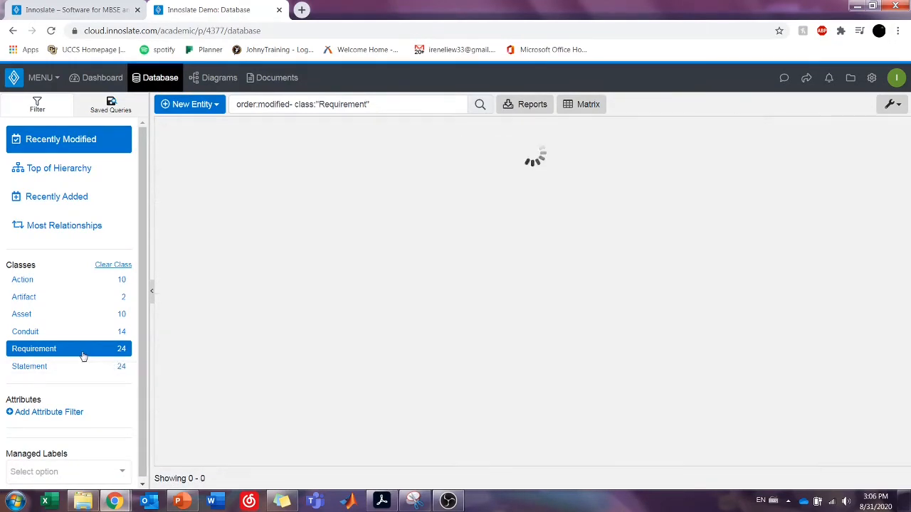
pyautogui.click(586, 116)
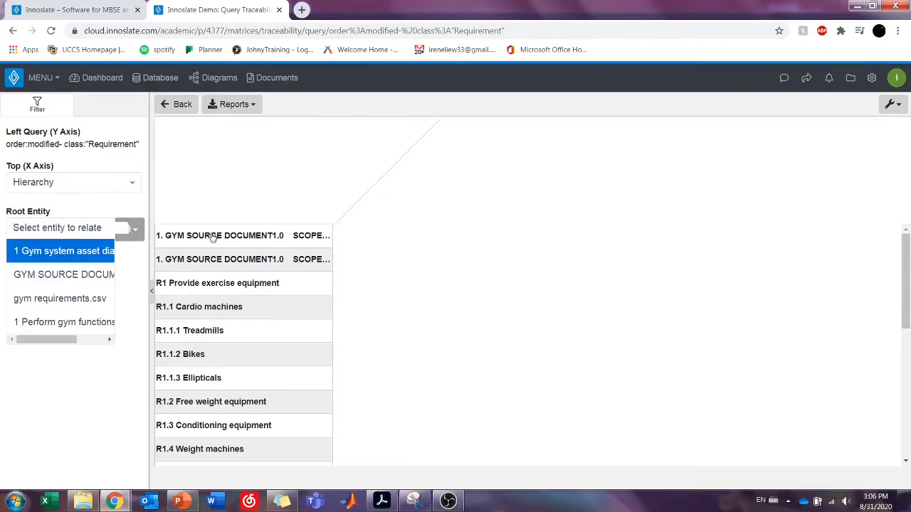
pyautogui.click(107, 184)
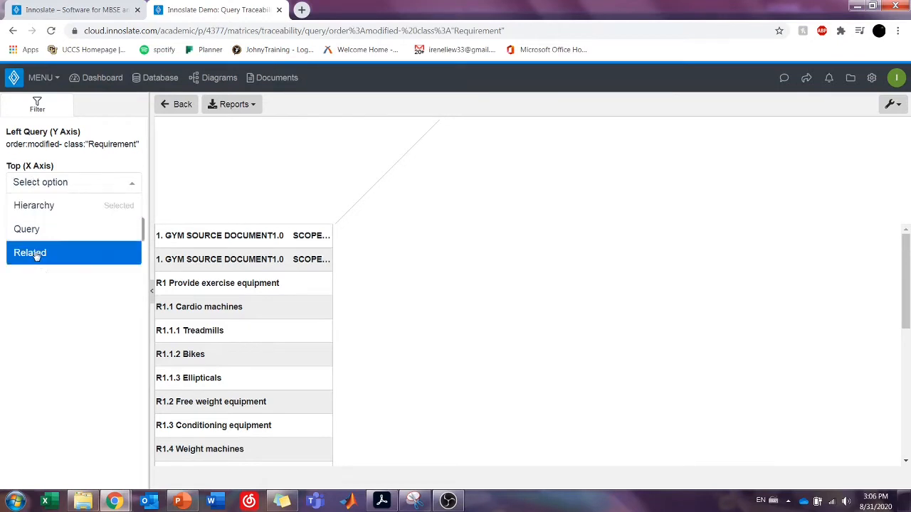
pyautogui.click(91, 263)
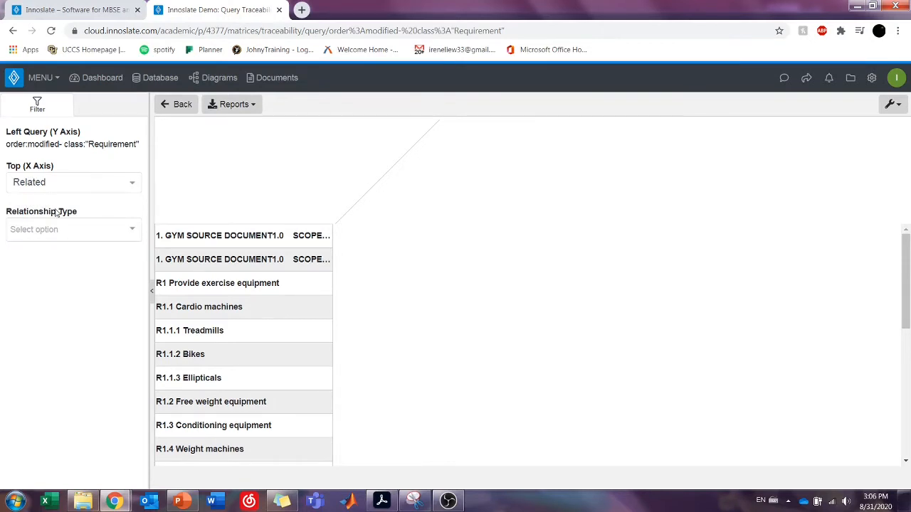
# Set the requirement matrix's relationship type to "satisfied by".
pyautogui.click(65, 234)
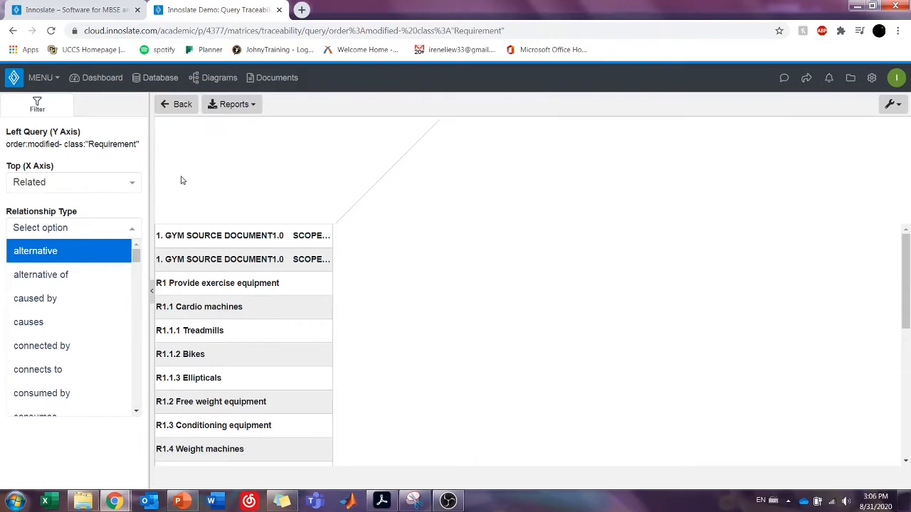
pyautogui.write('sa')
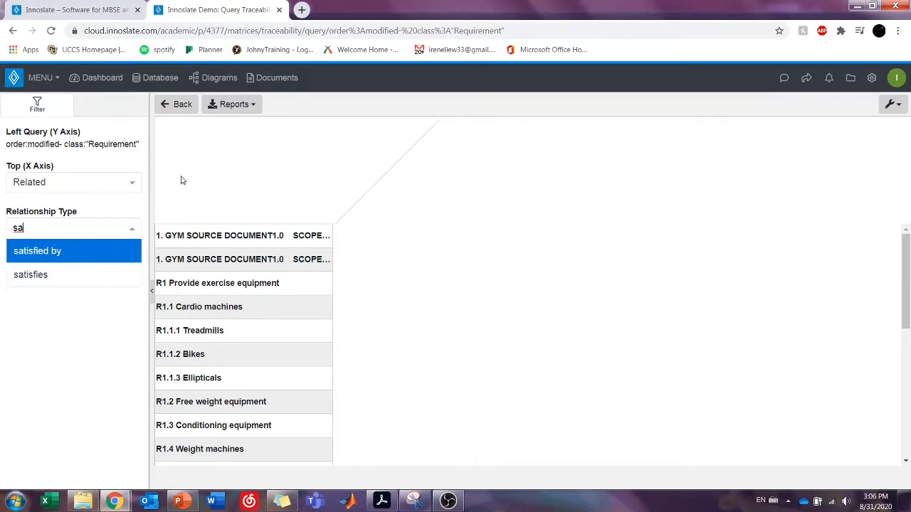
pyautogui.click(90, 256)
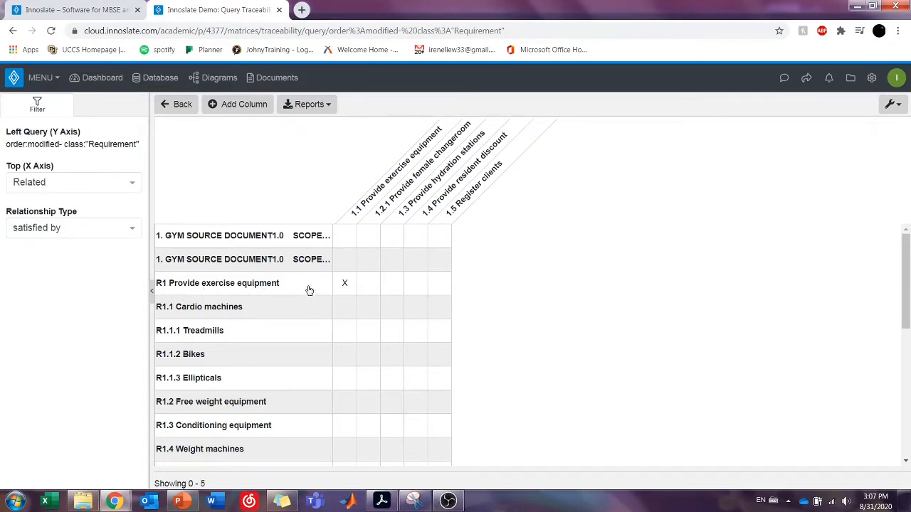
# Start adding columns to the requirement matrix, choosing 1.4 Provide resident discount as the first entity.
pyautogui.moveTo(353, 289)
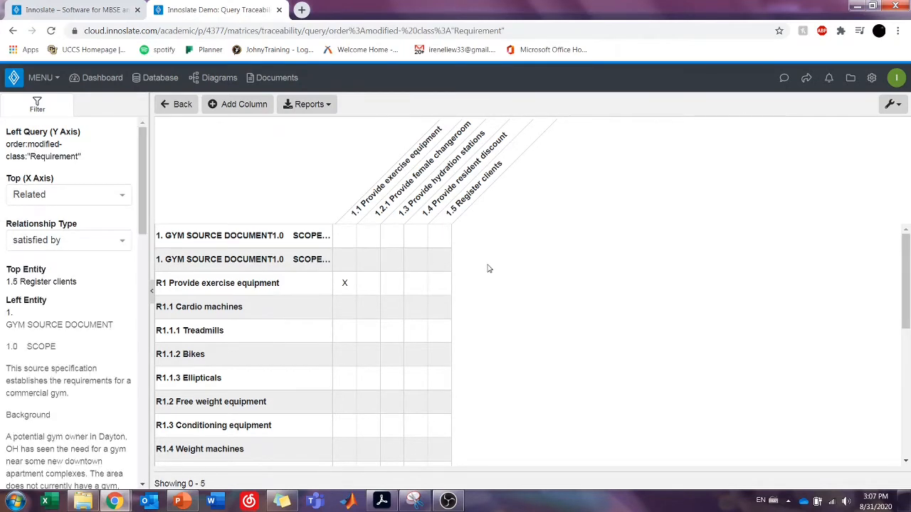
pyautogui.scroll(-2, 560, 269)
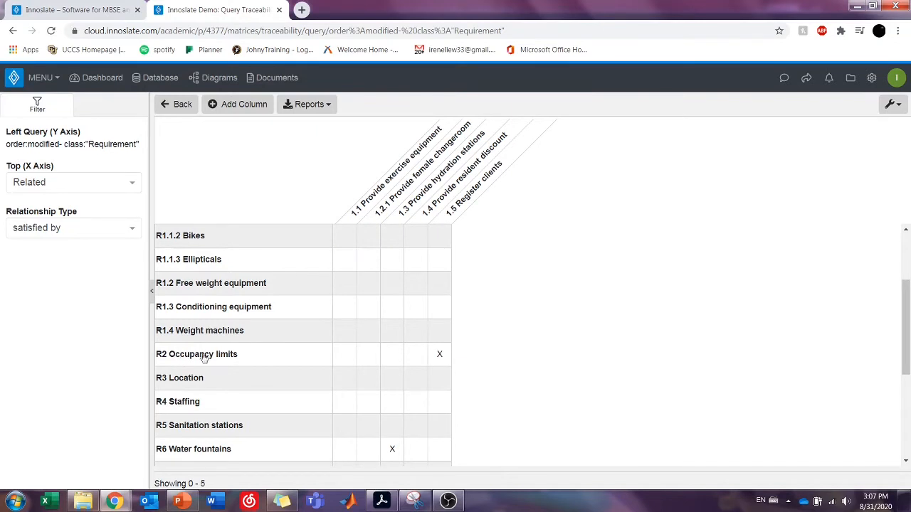
pyautogui.moveTo(437, 355)
pyautogui.moveTo(363, 351)
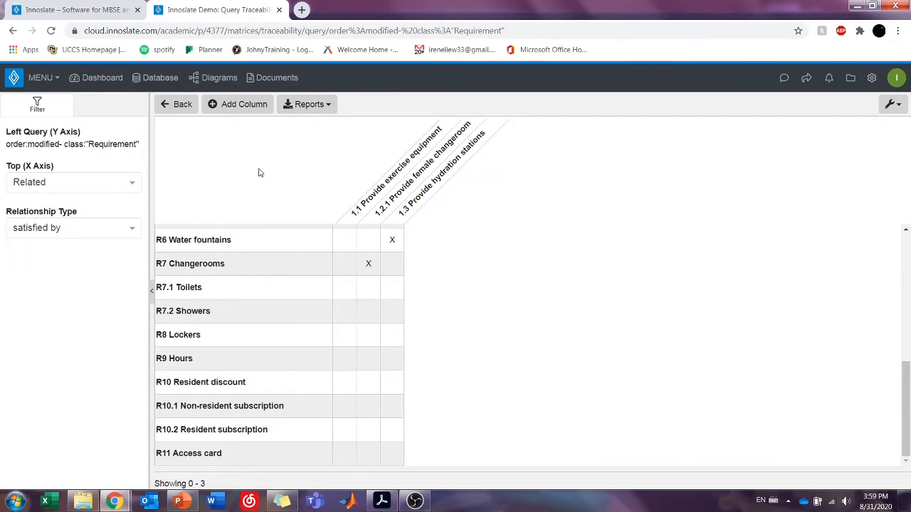
pyautogui.click(258, 106)
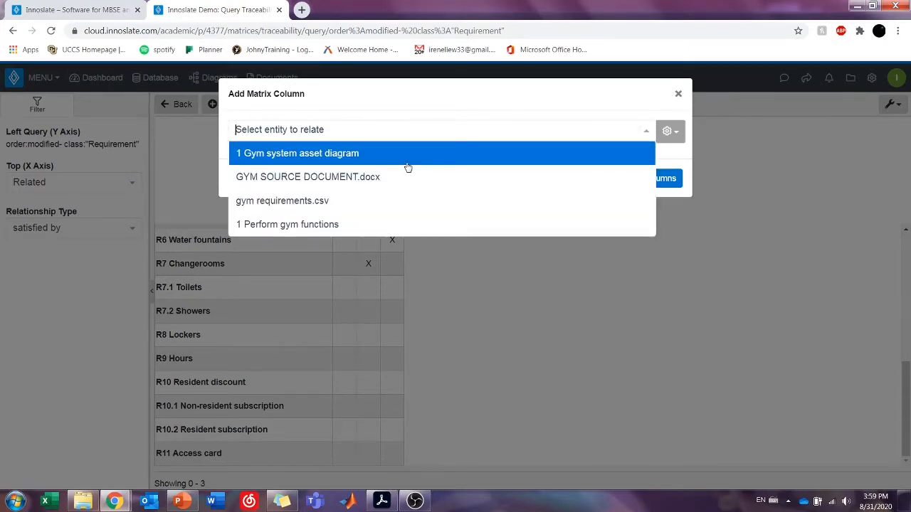
pyautogui.write('1')
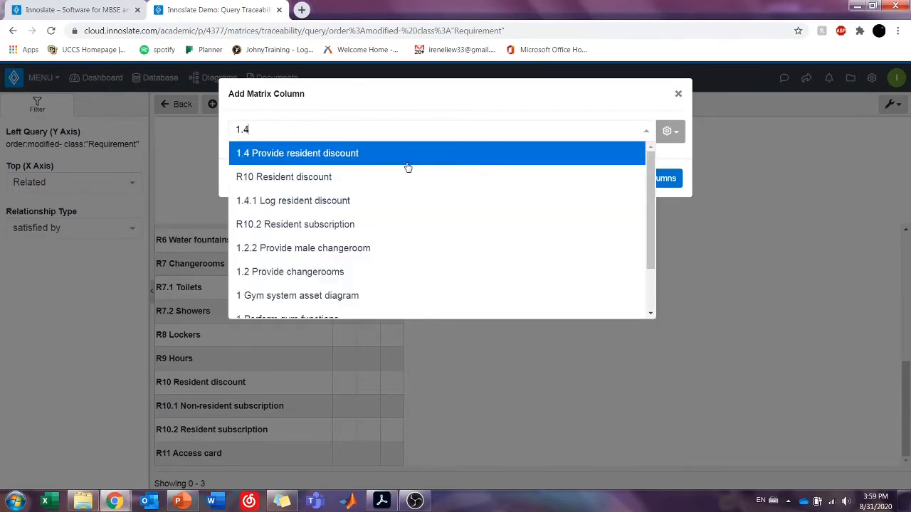
pyautogui.write('.4')
pyautogui.click(439, 151)
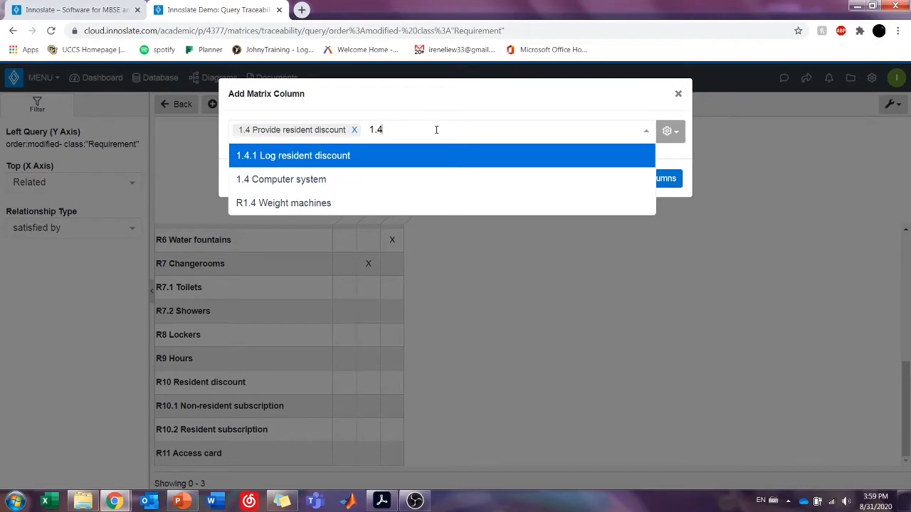
# Choose 1.4.1 Log resident discount as the second entity and add both columns to the matrix.
pyautogui.press('BackSpace')
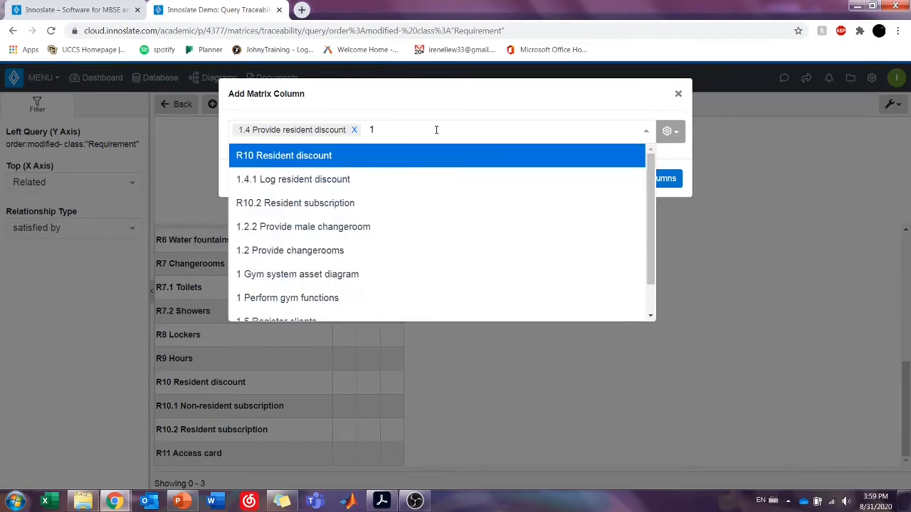
pyautogui.write('4')
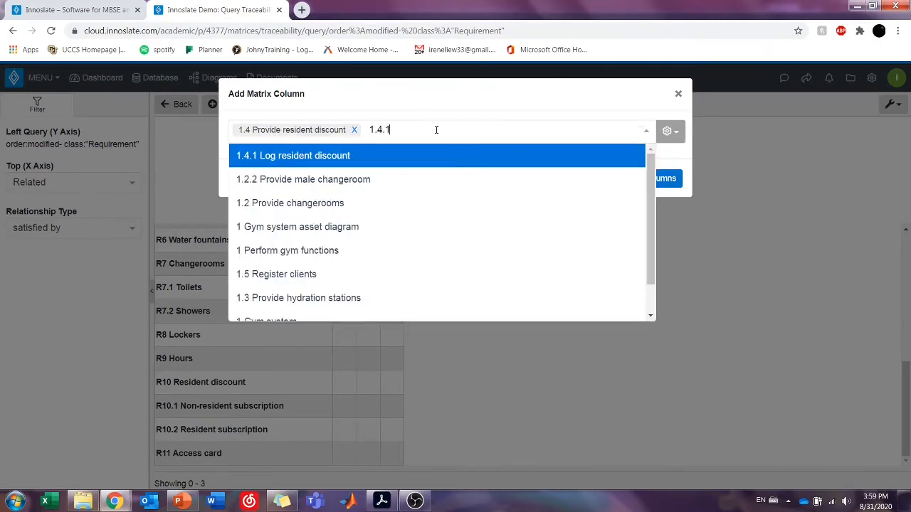
pyautogui.write('.1')
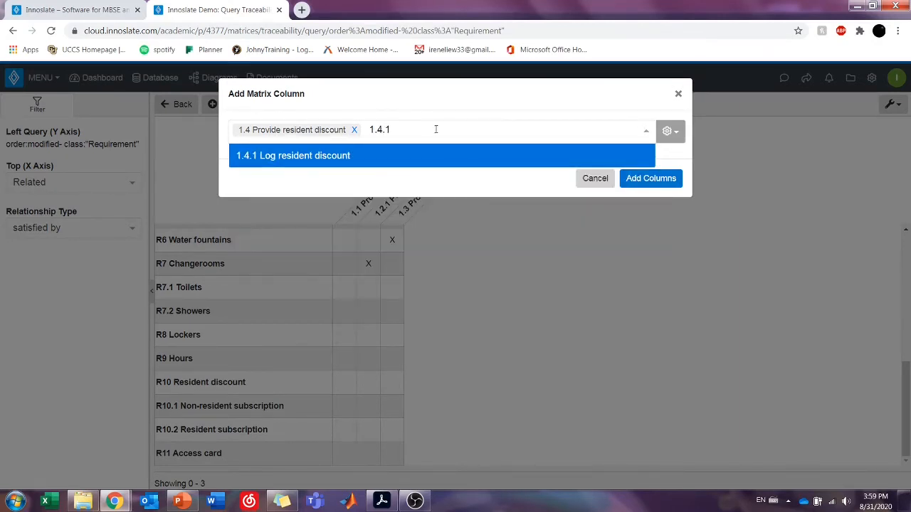
pyautogui.click(379, 160)
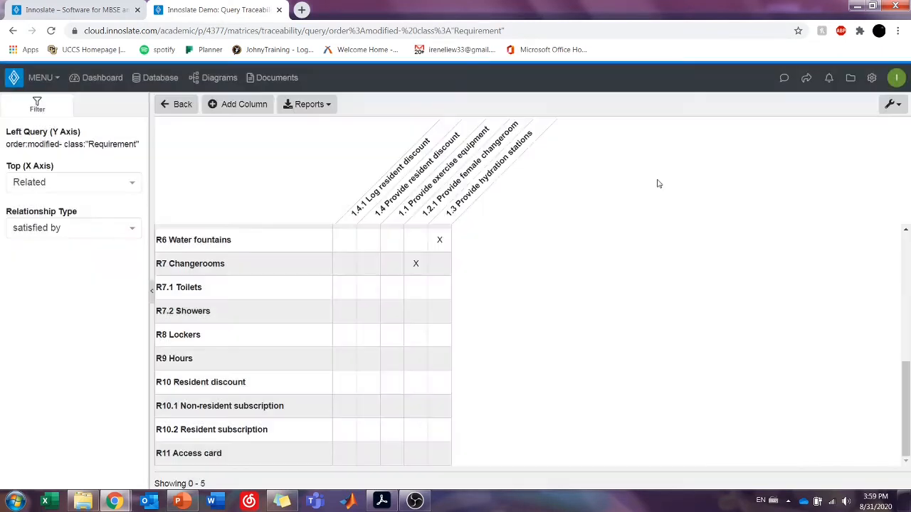
pyautogui.click(650, 179)
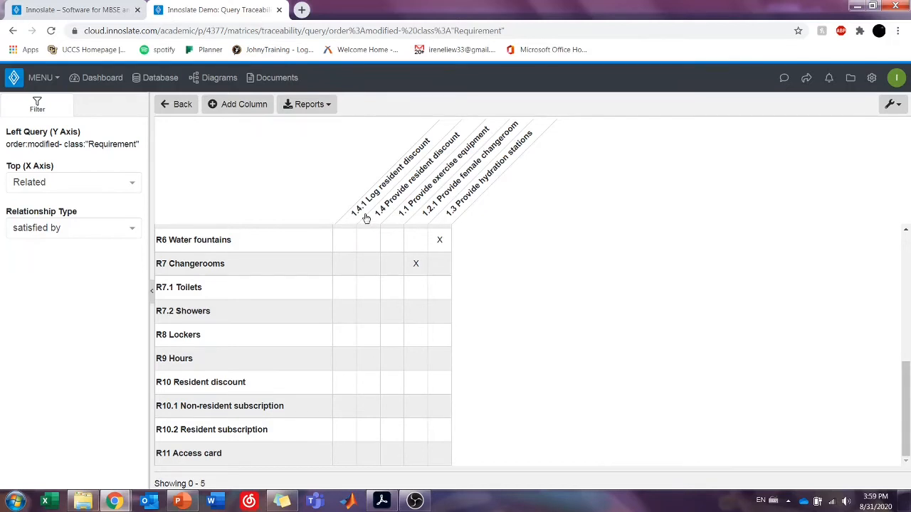
# Mark requirement R10 Resident discount as satisfied by actions 1.4 Provide resident discount and 1.4.1 Log resident discount.
pyautogui.moveTo(360, 237)
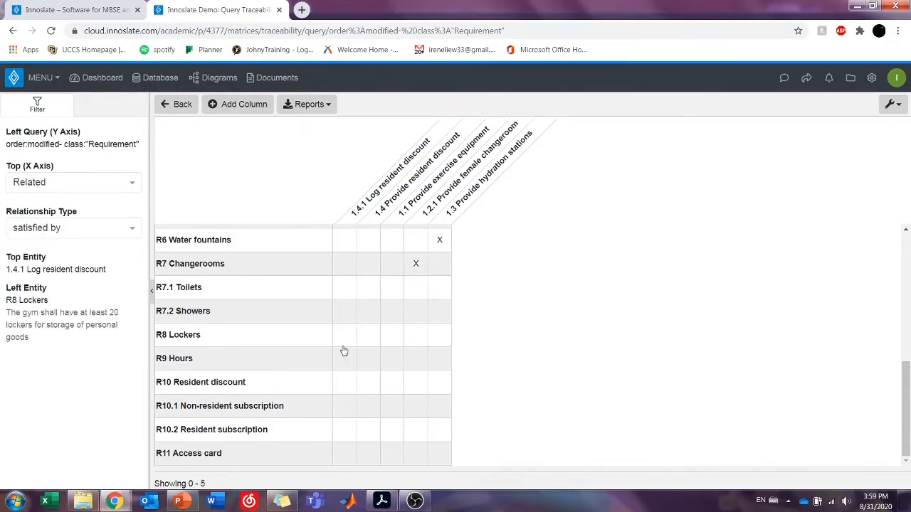
pyautogui.moveTo(336, 253)
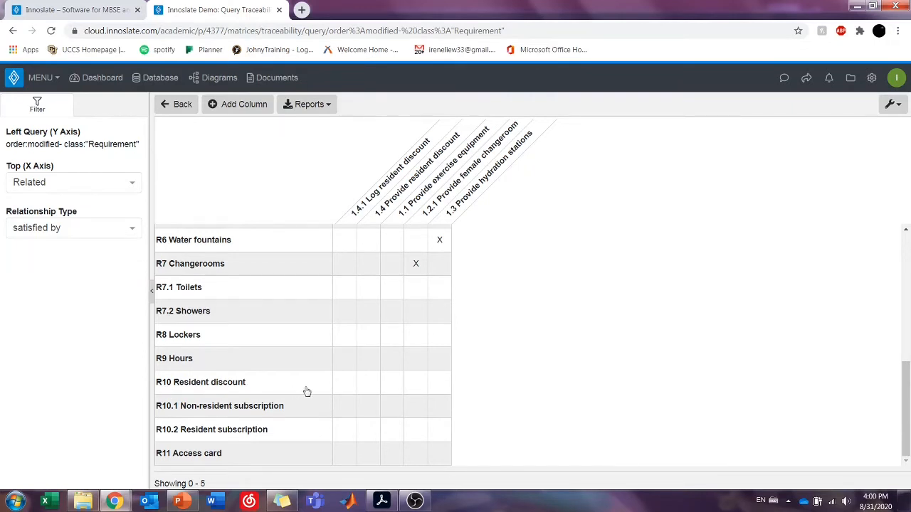
pyautogui.moveTo(335, 392)
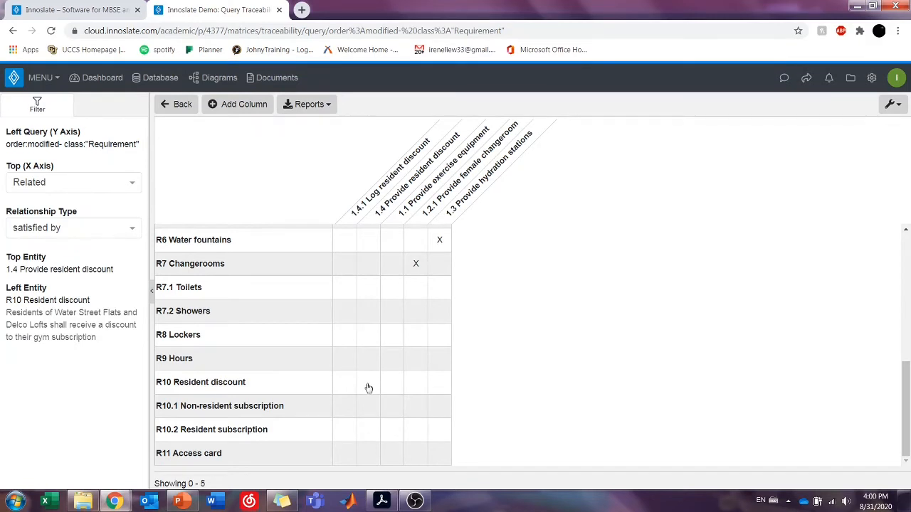
pyautogui.click(369, 388)
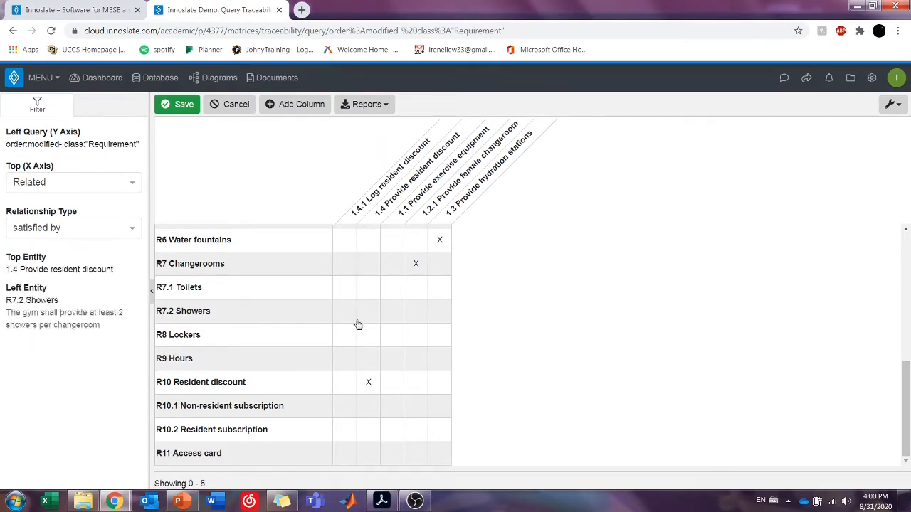
pyautogui.click(344, 383)
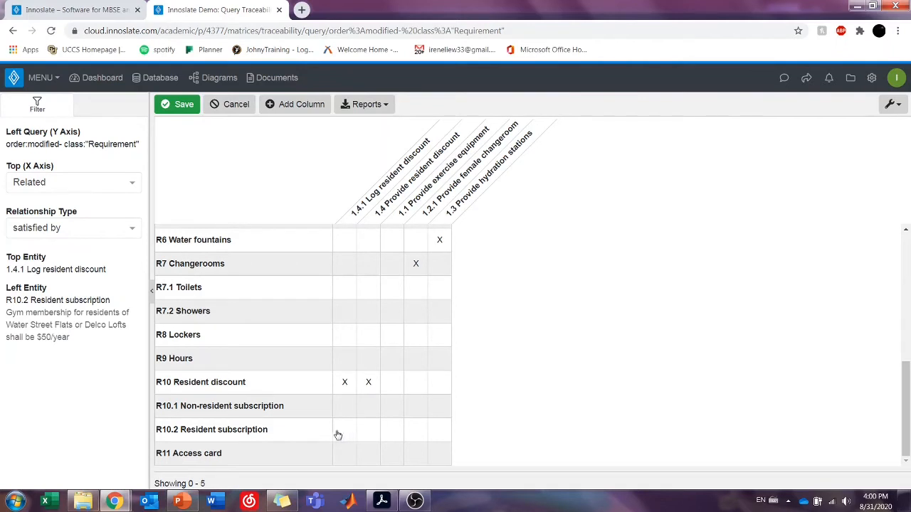
# Mark requirement R10.2 Resident subscription as satisfied by actions 1.4.1 and 1.4, and save the matrix.
pyautogui.click(260, 433)
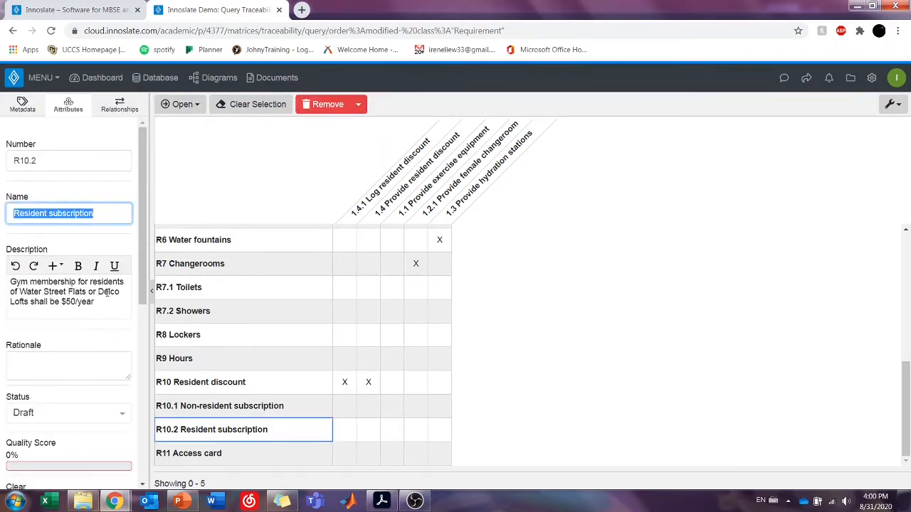
pyautogui.click(344, 439)
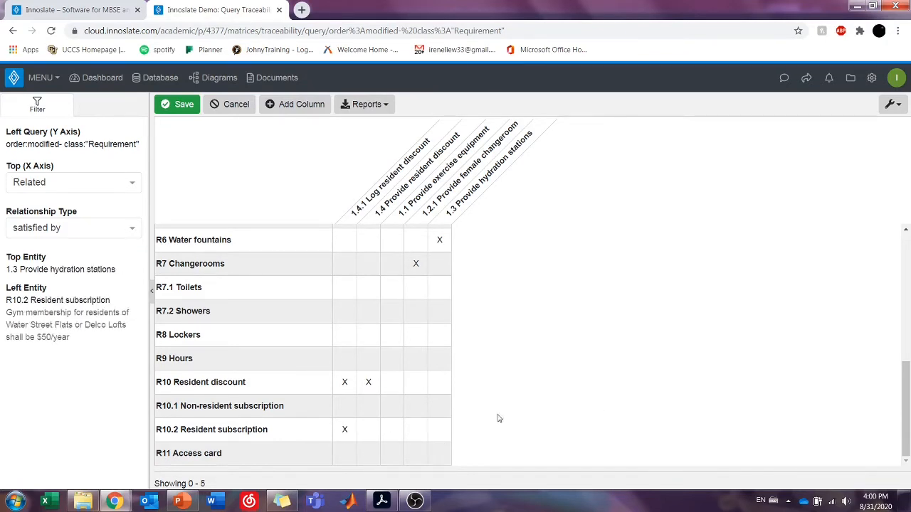
pyautogui.click(372, 431)
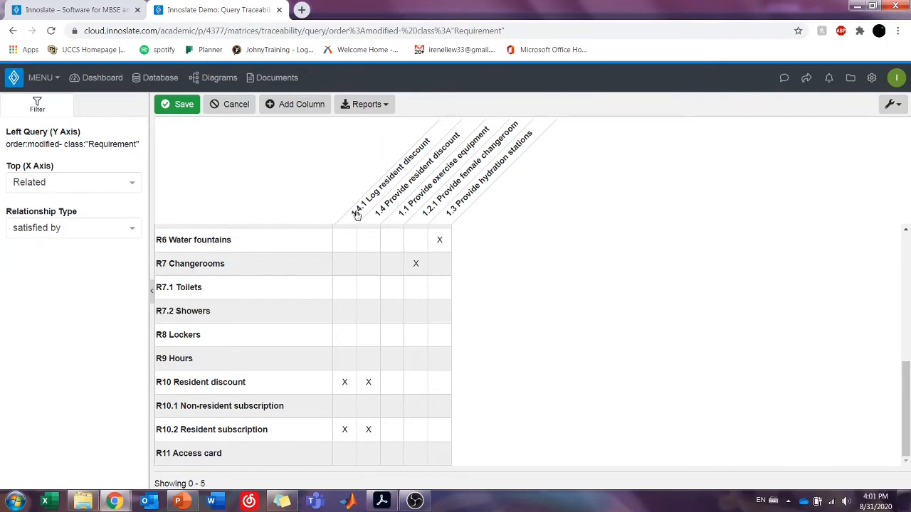
pyautogui.click(178, 106)
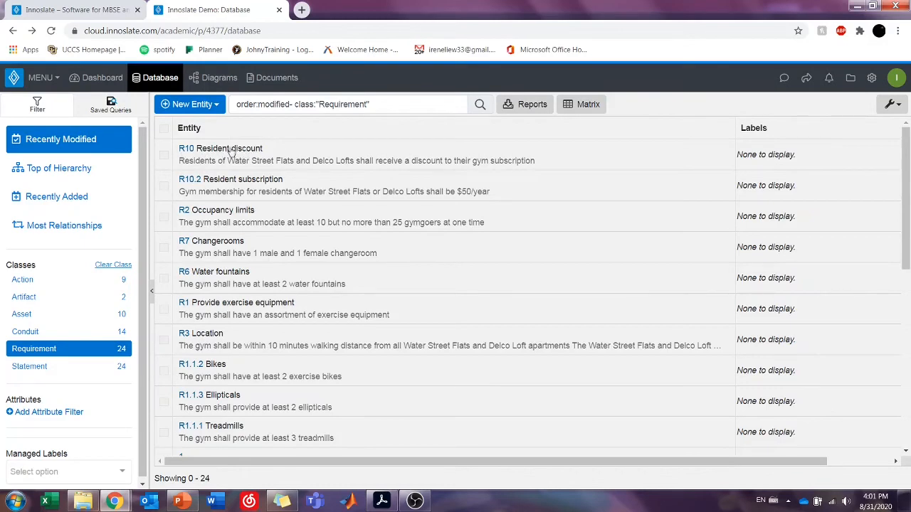
# Open the R10 Resident discount requirement's entity view from the database and review its "satisfied by" relationships.
pyautogui.click(269, 158)
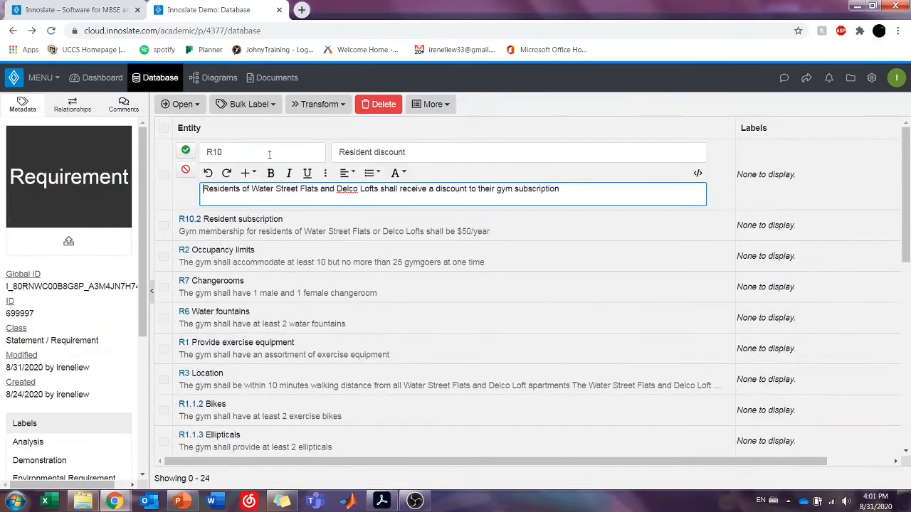
pyautogui.click(199, 104)
pyautogui.click(200, 127)
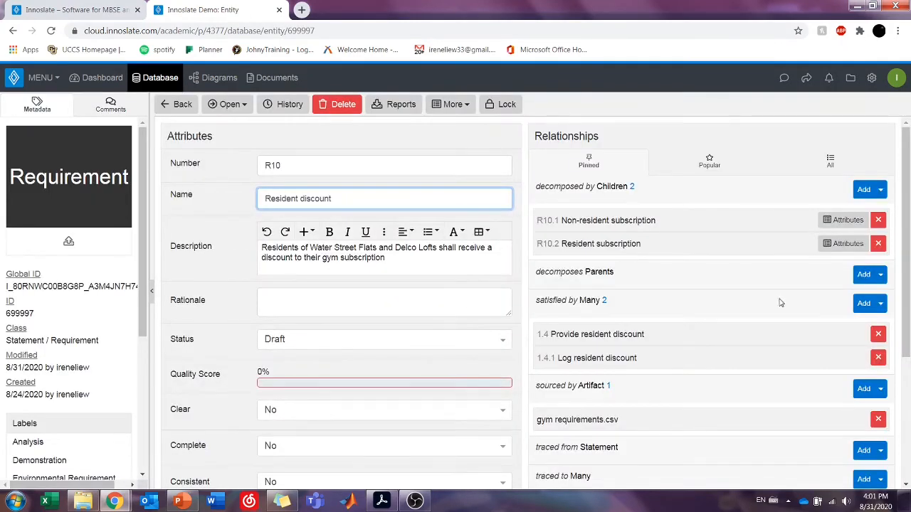
pyautogui.scroll(-1, 746, 287)
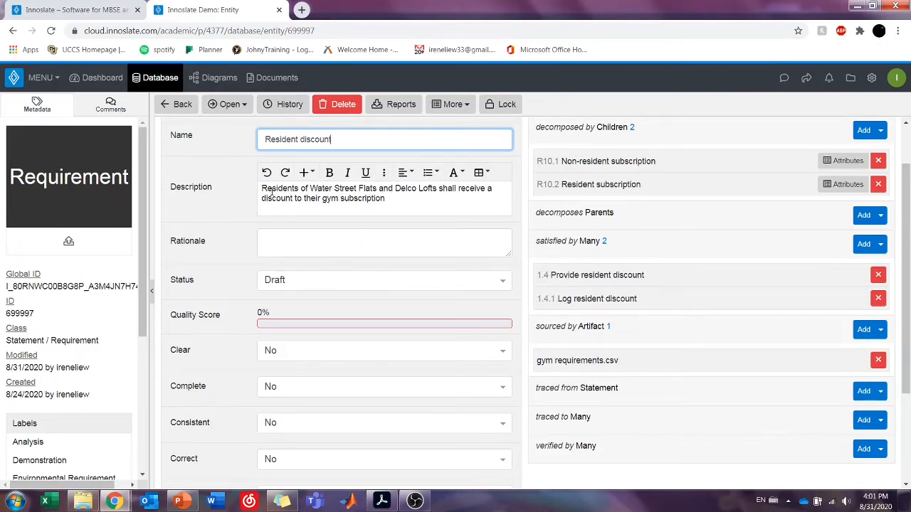
pyautogui.click(178, 104)
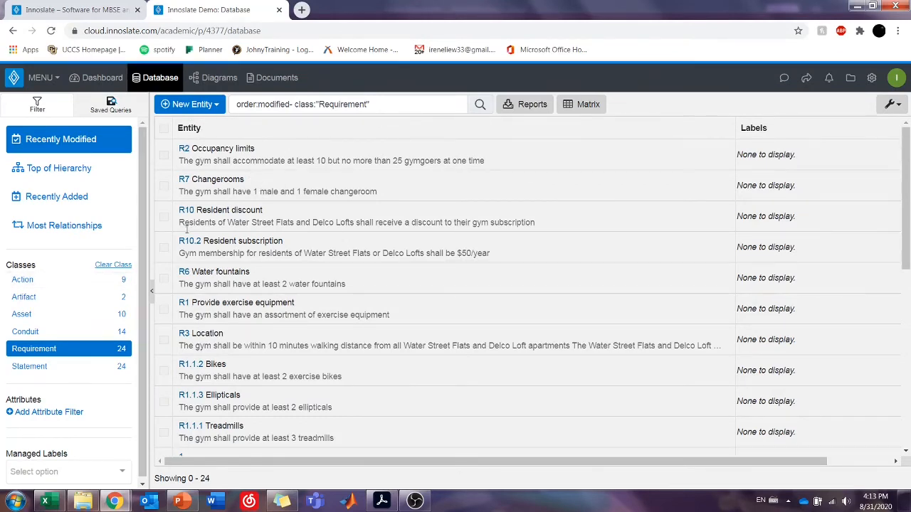
# Filter the database to the Action class and open its traceability matrix with the X axis set to Related.
pyautogui.click(68, 285)
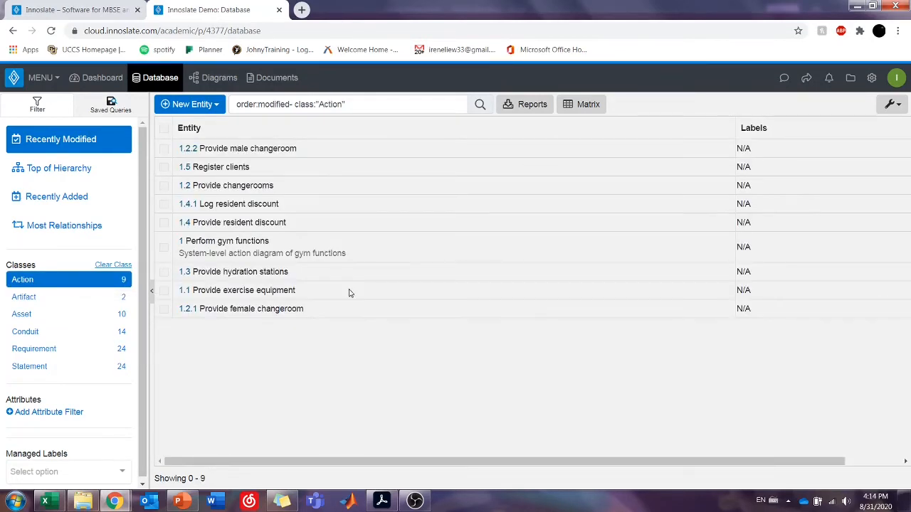
pyautogui.click(585, 111)
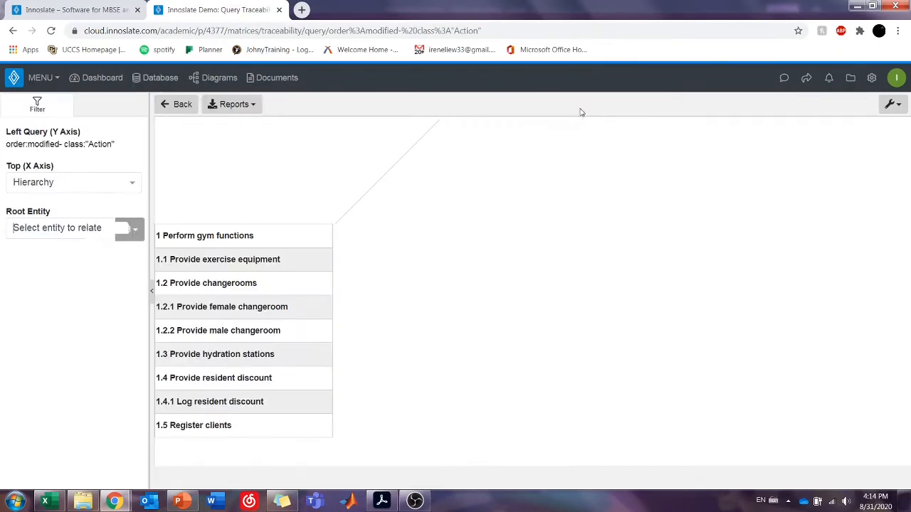
pyautogui.click(80, 188)
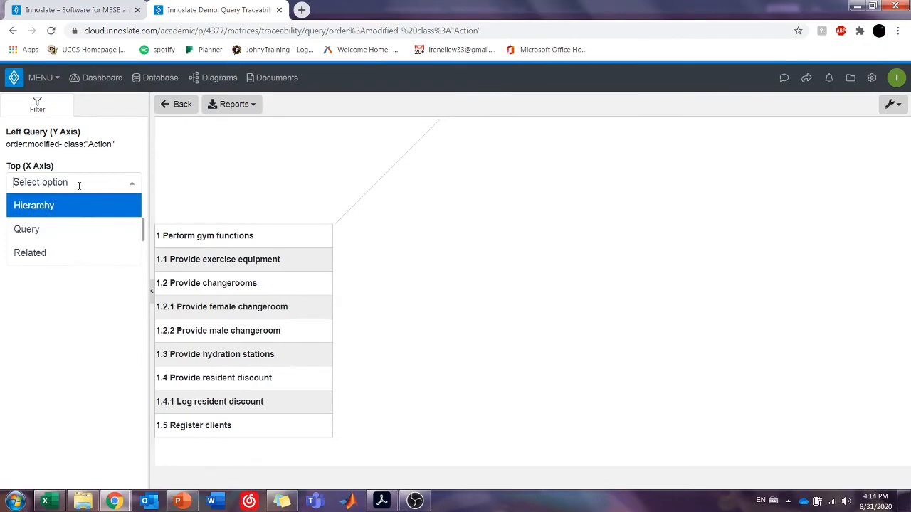
pyautogui.click(77, 257)
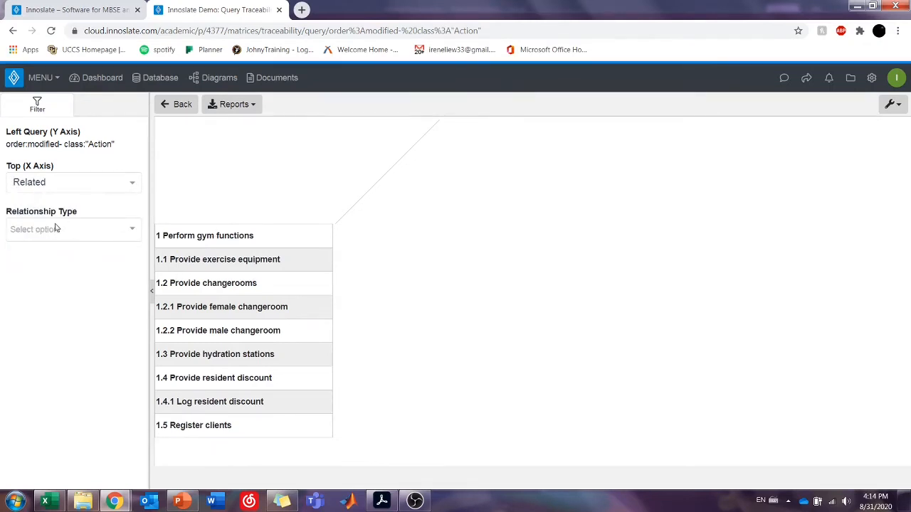
# Set the action matrix's relationship type to "performed by".
pyautogui.click(57, 228)
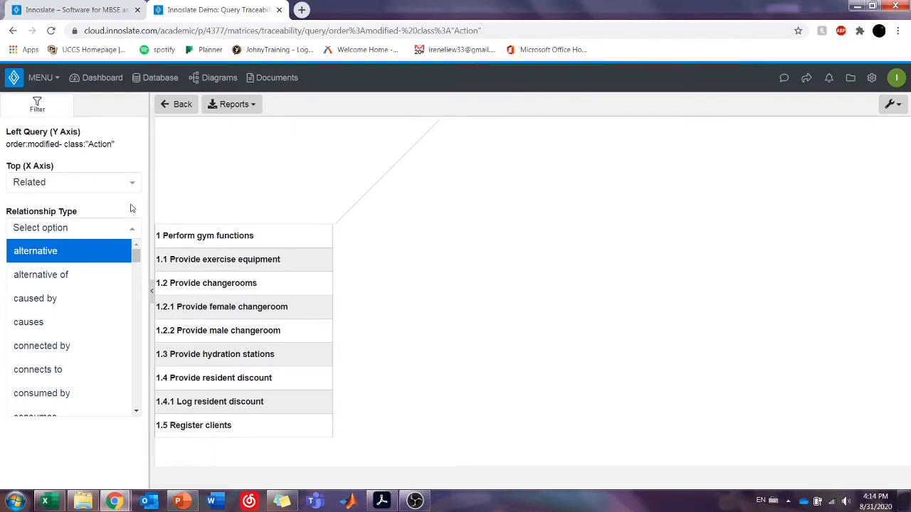
pyautogui.write('per')
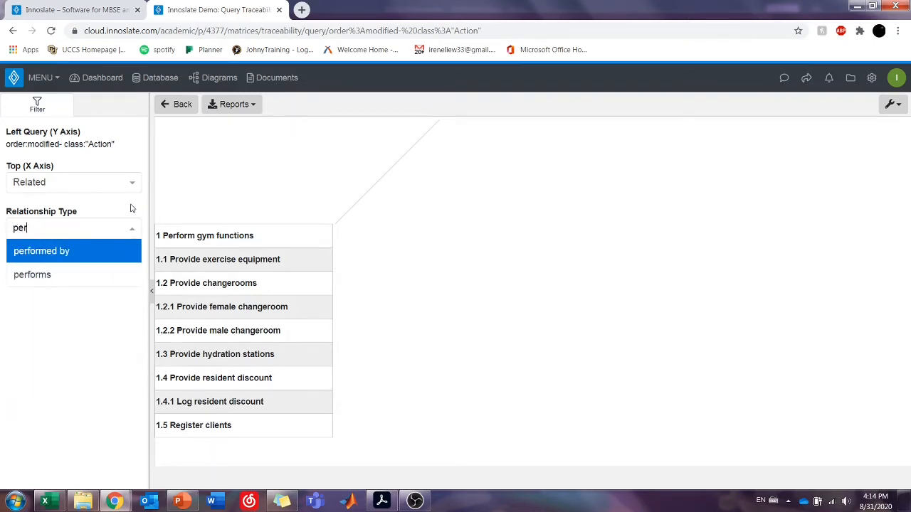
pyautogui.click(99, 253)
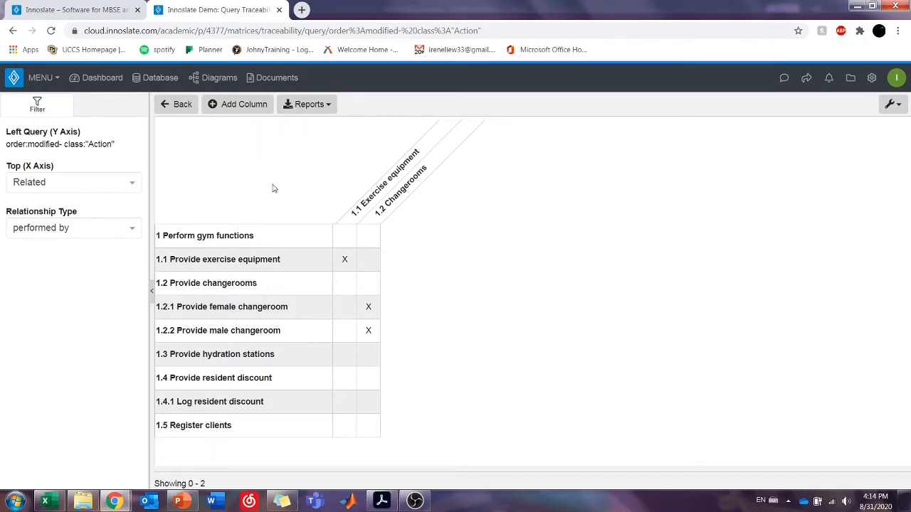
# Add the asset 1.4 Computer system as a new column in the action matrix.
pyautogui.click(245, 107)
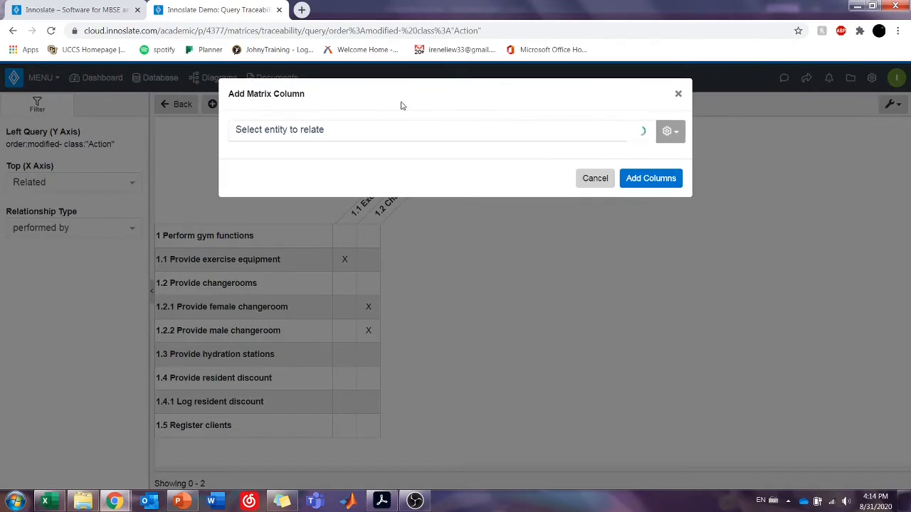
pyautogui.write('computer')
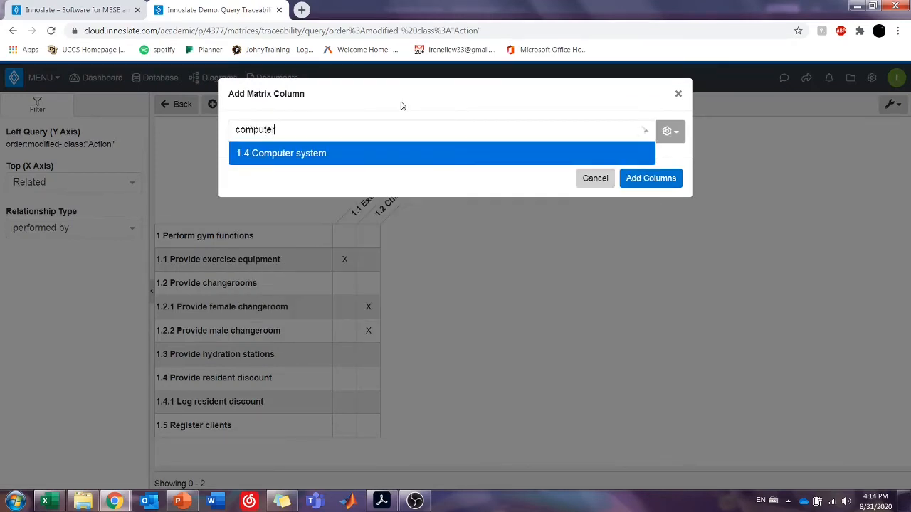
pyautogui.click(335, 153)
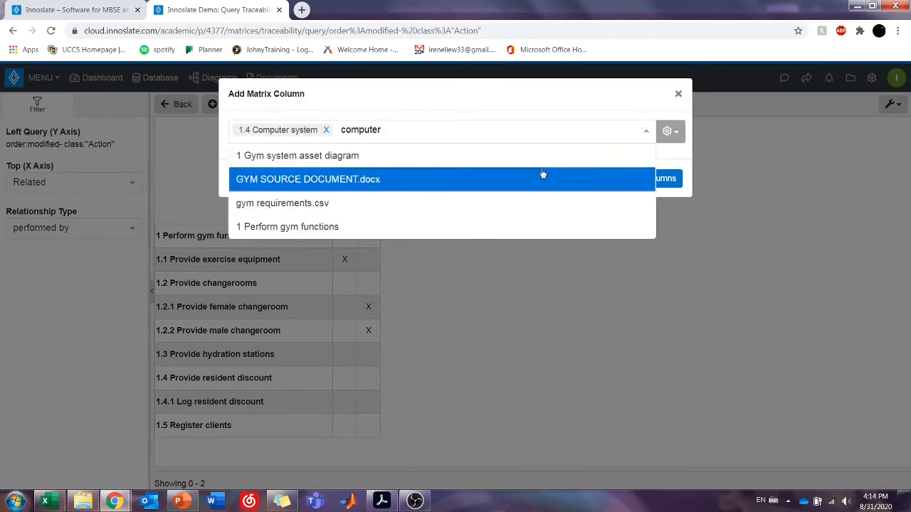
pyautogui.click(664, 159)
pyautogui.click(668, 184)
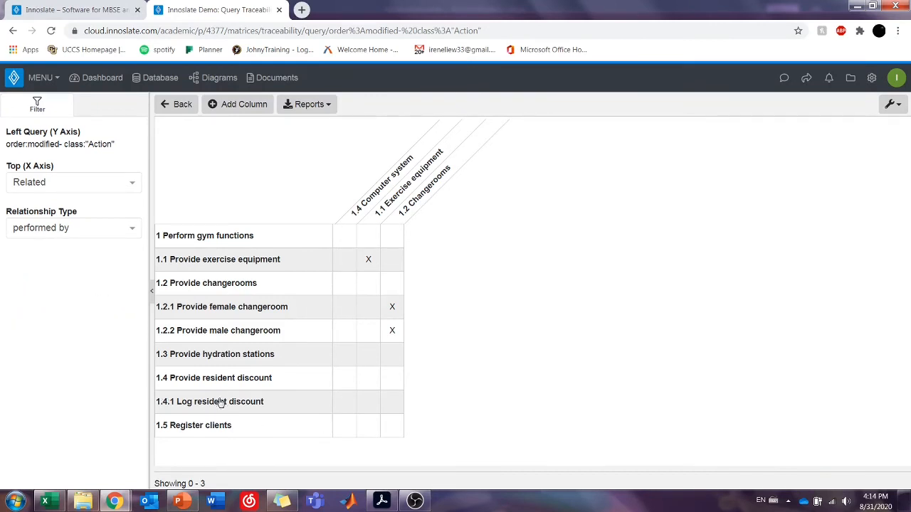
# Mark actions 1.4.1 Log resident discount and 1.5 Register clients as performed by 1.4 Computer system, and save the matrix.
pyautogui.click(344, 403)
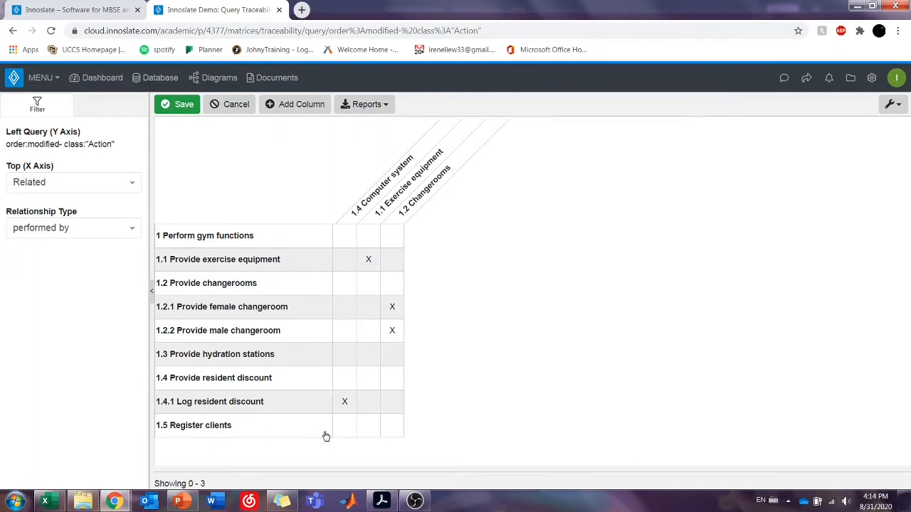
pyautogui.click(344, 429)
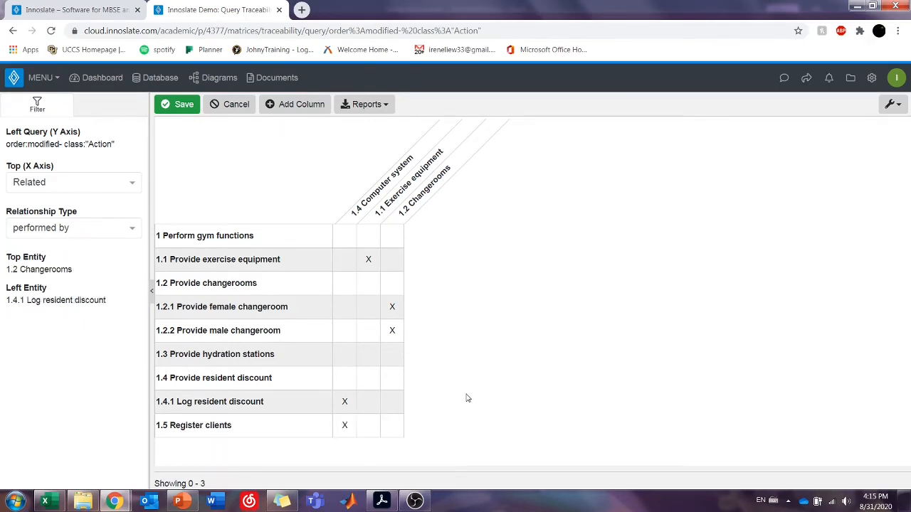
pyautogui.click(344, 430)
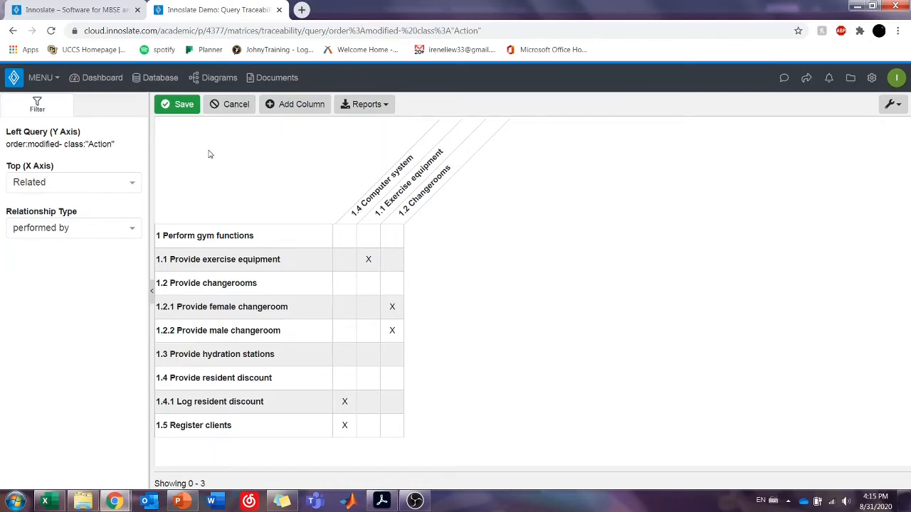
pyautogui.click(177, 113)
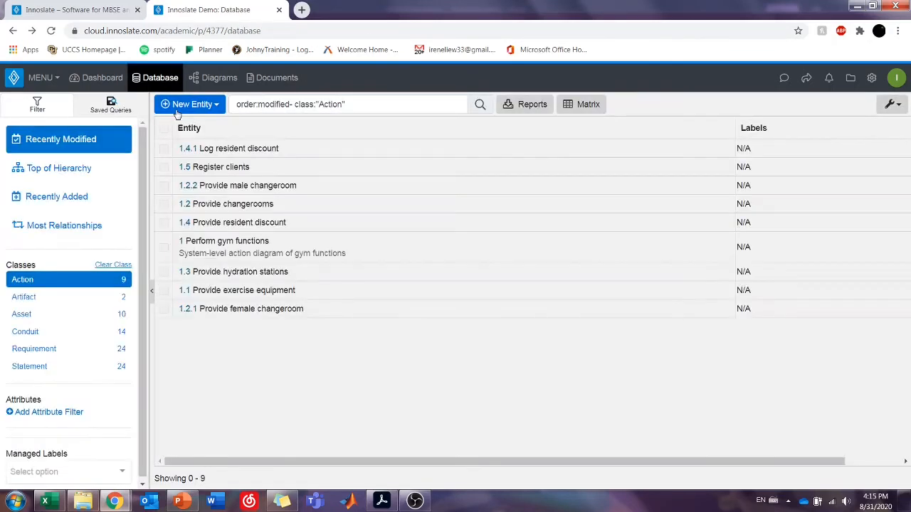
# Open the entity view of action 1.4.1 Log resident discount, review its "performed by" relationship, and leave the view.
pyautogui.click(231, 153)
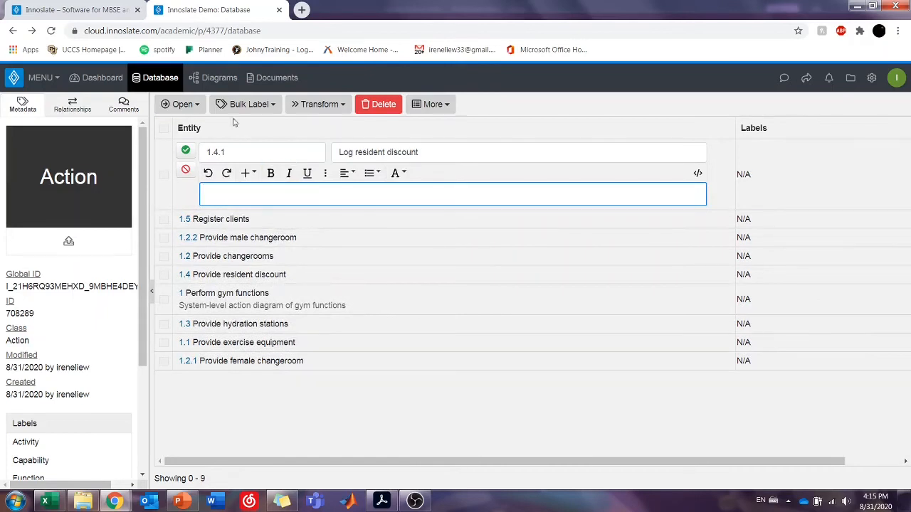
pyautogui.click(182, 103)
pyautogui.click(198, 126)
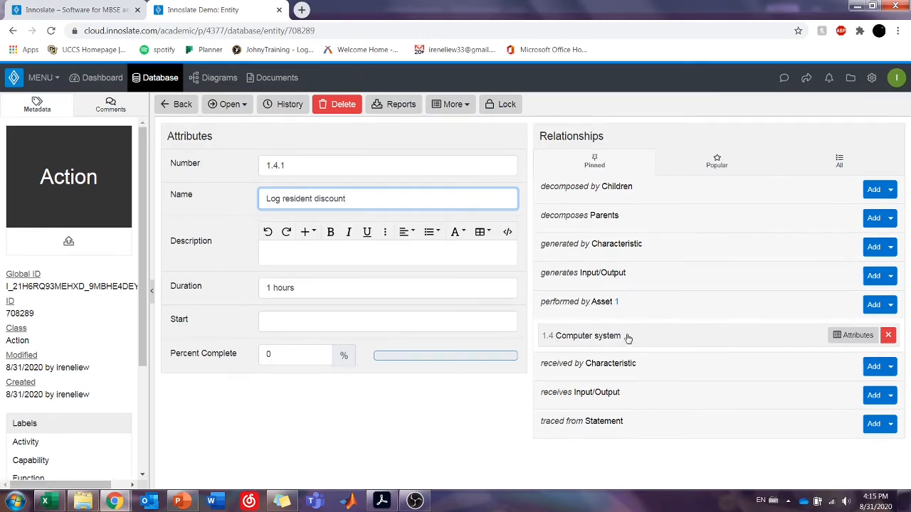
pyautogui.click(175, 107)
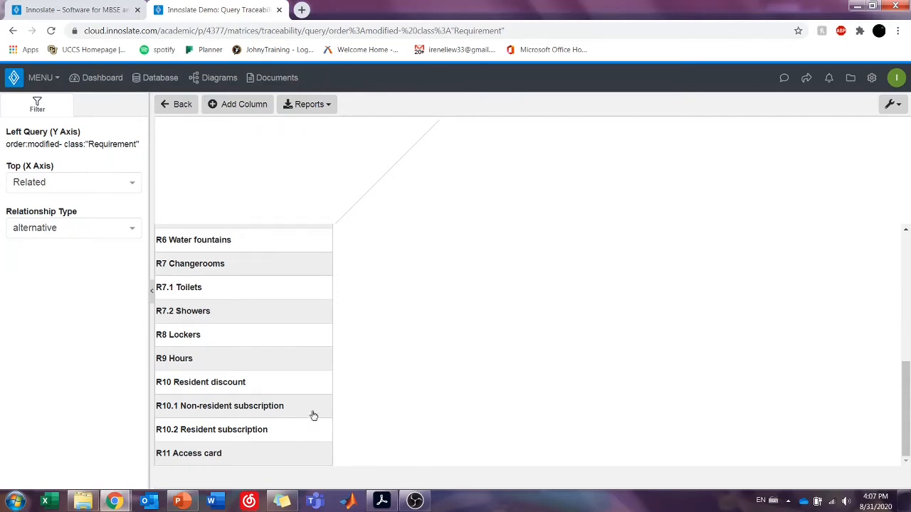
# Look through the requirements in the requirement matrix and set its relationship type to "satisfied by".
pyautogui.scroll(8, 256, 366)
pyautogui.scroll(-8, 251, 370)
pyautogui.scroll(5, 301, 332)
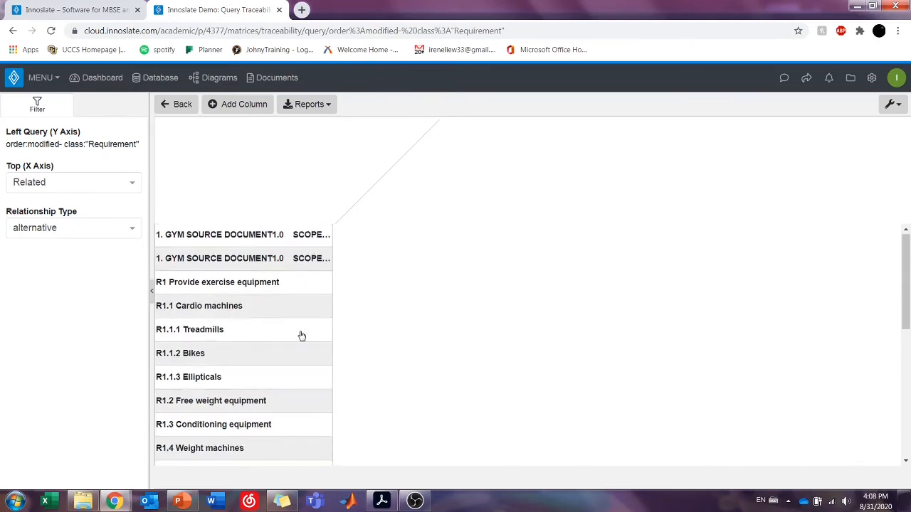
pyautogui.scroll(-4, 303, 335)
pyautogui.scroll(-2, 302, 335)
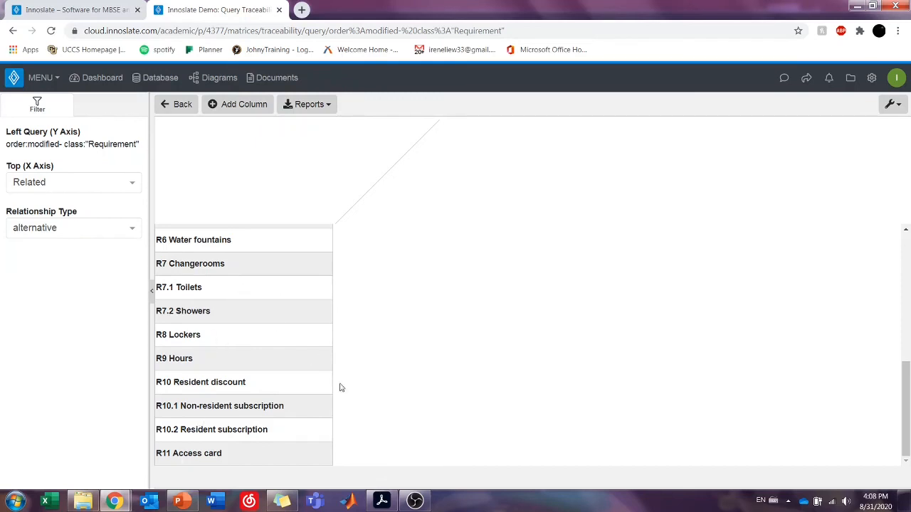
pyautogui.click(65, 236)
pyautogui.write('sa')
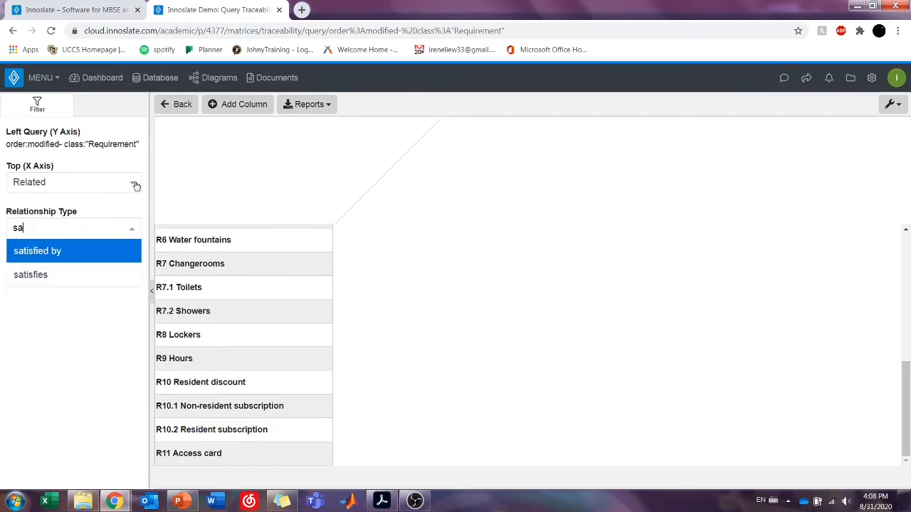
pyautogui.click(57, 252)
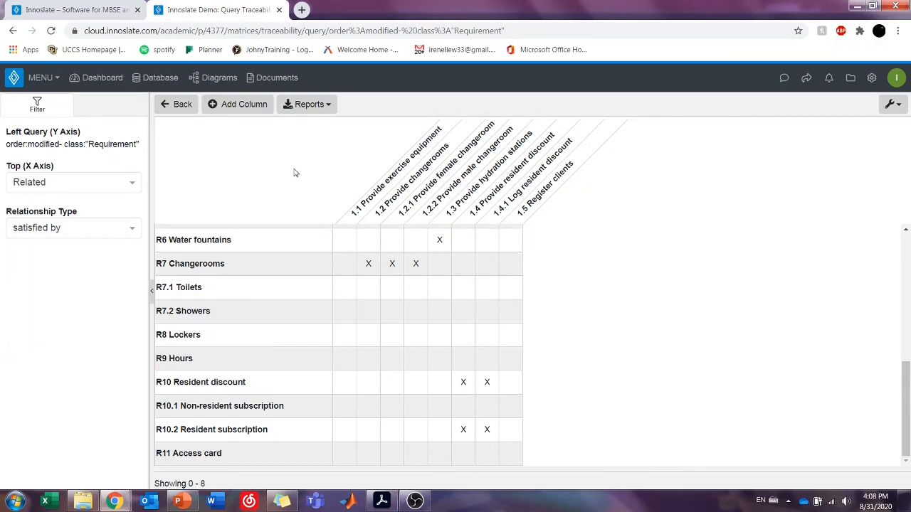
# Export the requirement matrix as a Microsoft Excel (XLSX) report and open Matrix Report.xlsx in Excel.
pyautogui.click(324, 108)
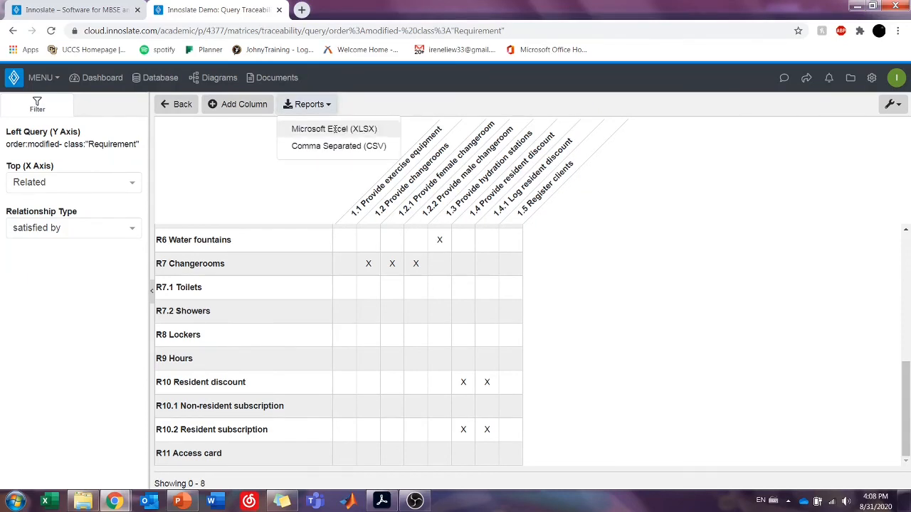
pyautogui.click(381, 132)
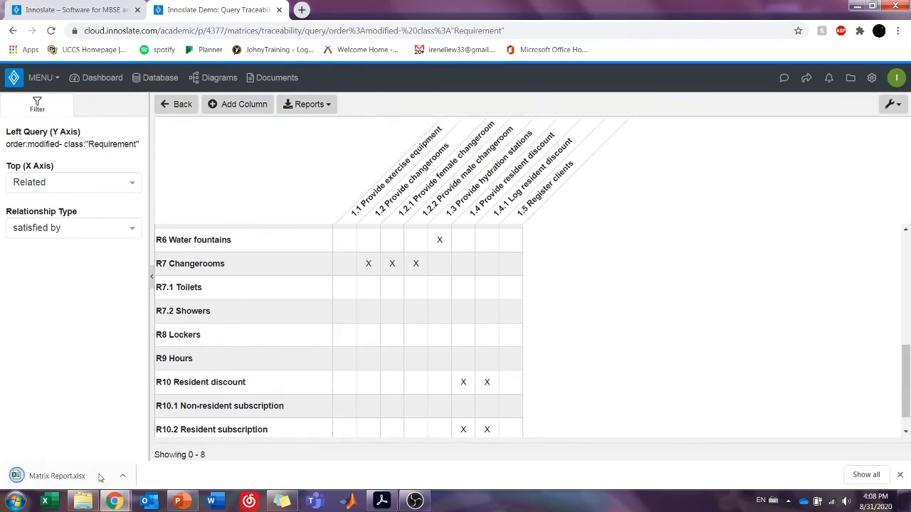
pyautogui.click(63, 483)
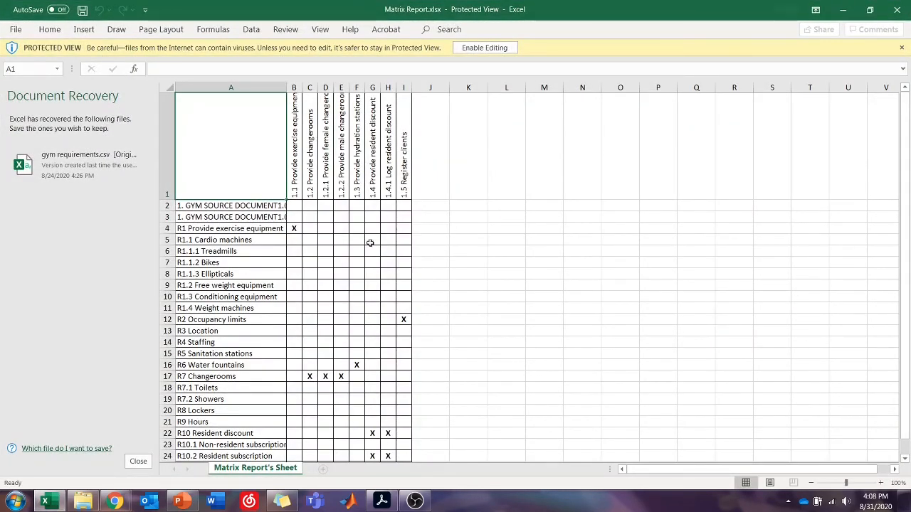
# Look through the exported requirement matrix and widen column A so more of the requirement names fits.
pyautogui.scroll(-1, 401, 208)
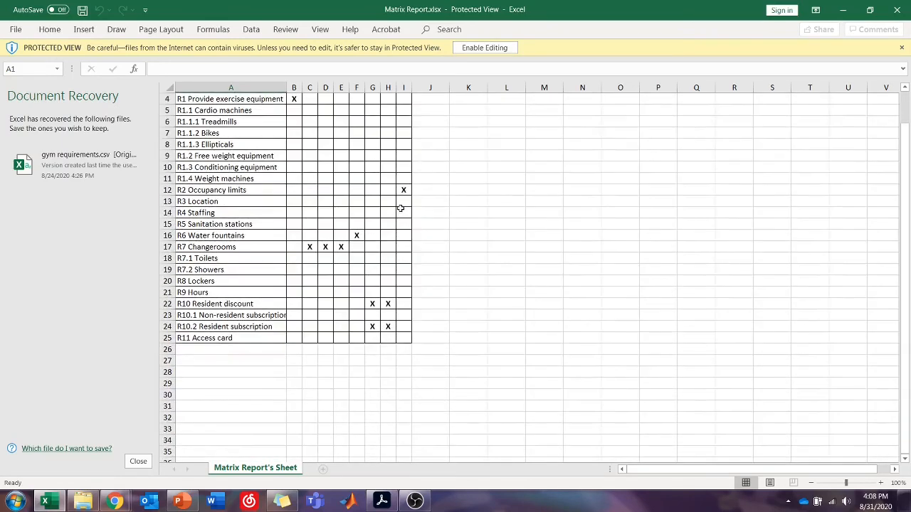
pyautogui.scroll(1, 405, 240)
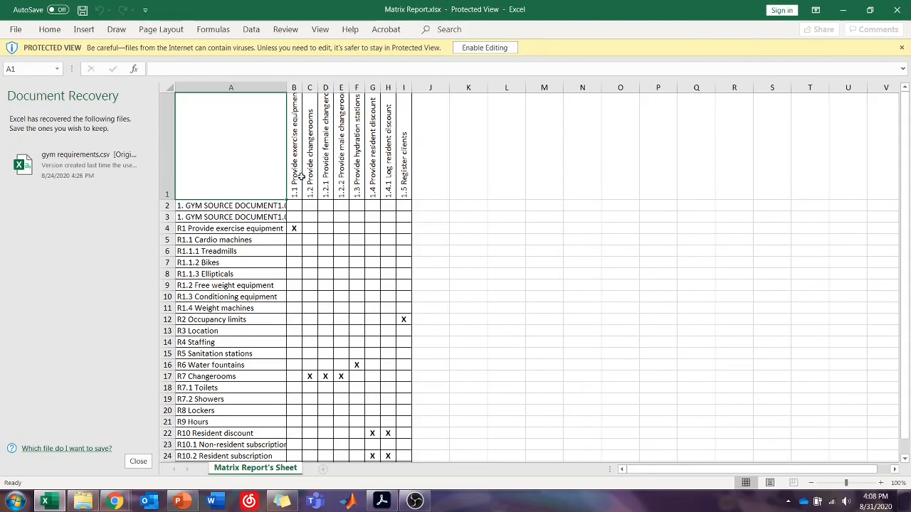
pyautogui.scroll(-1, 296, 173)
pyautogui.scroll(1, 296, 173)
pyautogui.moveTo(284, 89); pyautogui.dragTo(308, 89)
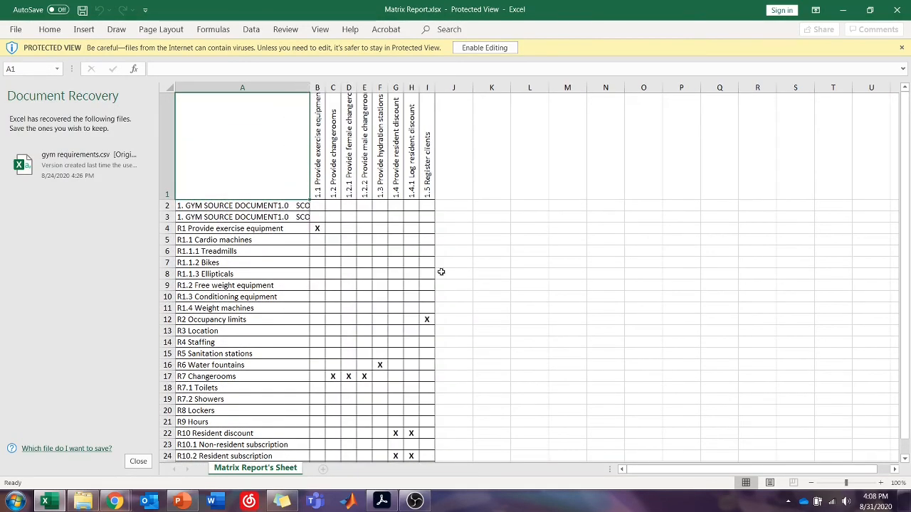
pyautogui.scroll(-3, 576, 266)
pyautogui.scroll(3, 577, 265)
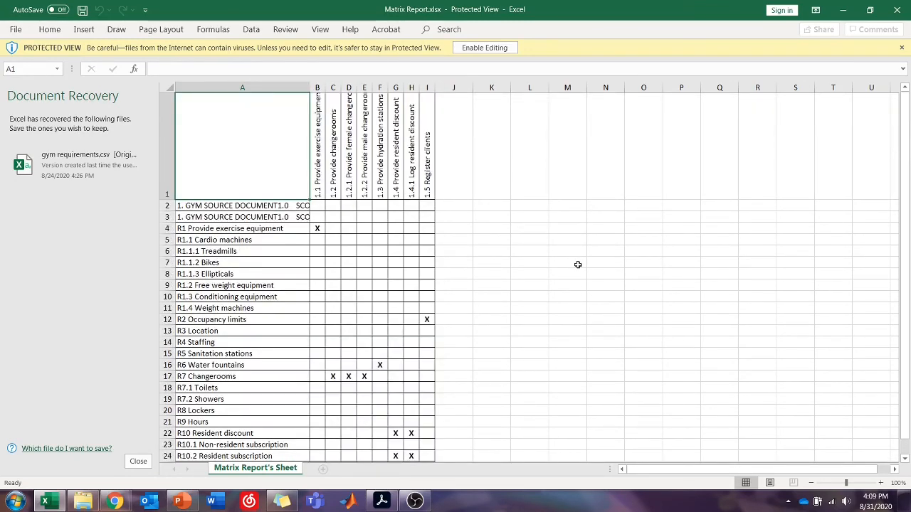